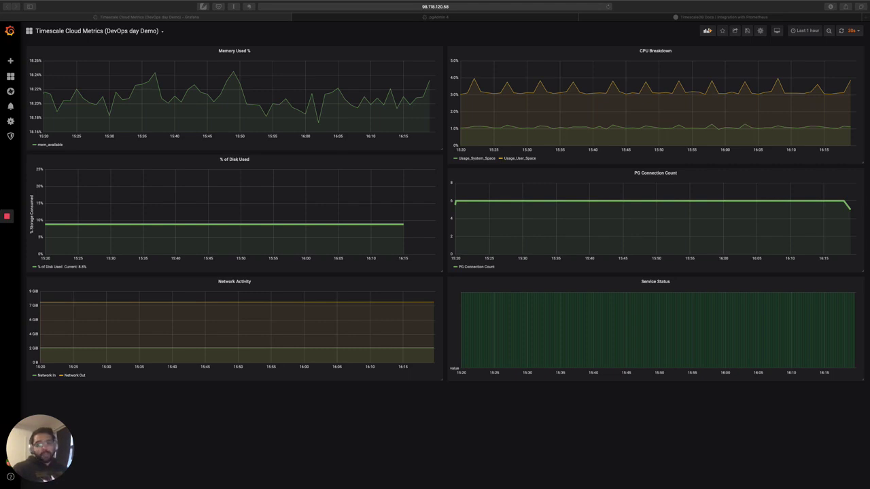
Step: Switch the dashboard to full-screen view mode and bring the browser back into focus
key(d)
key(v)
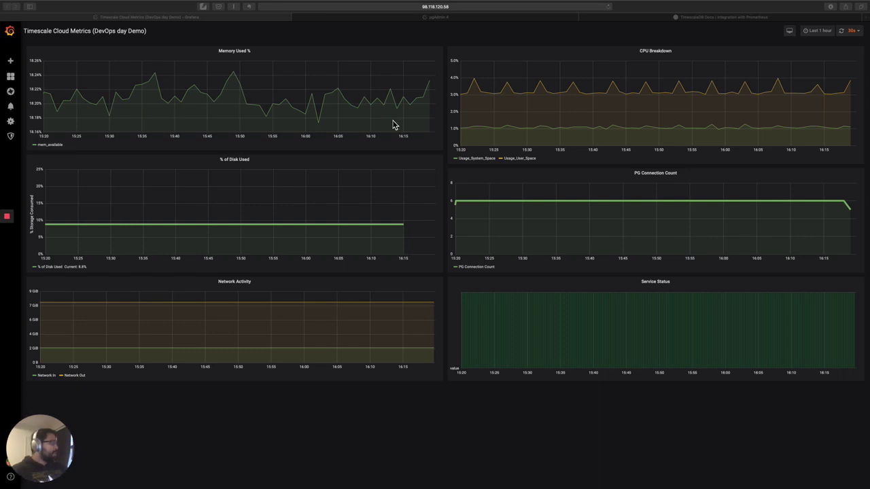
click(814, 48)
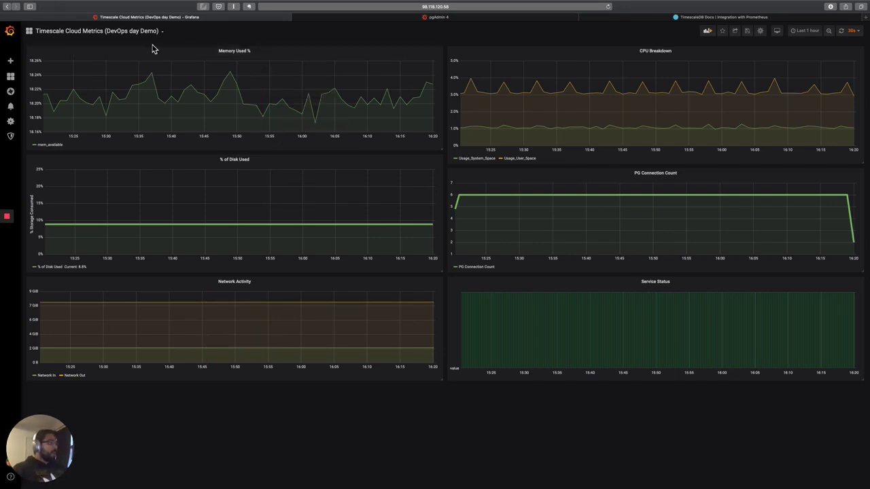
Step: Save and test the CPU_Demo PostgreSQL data source, which reports connection refused
mouse_move(11, 111)
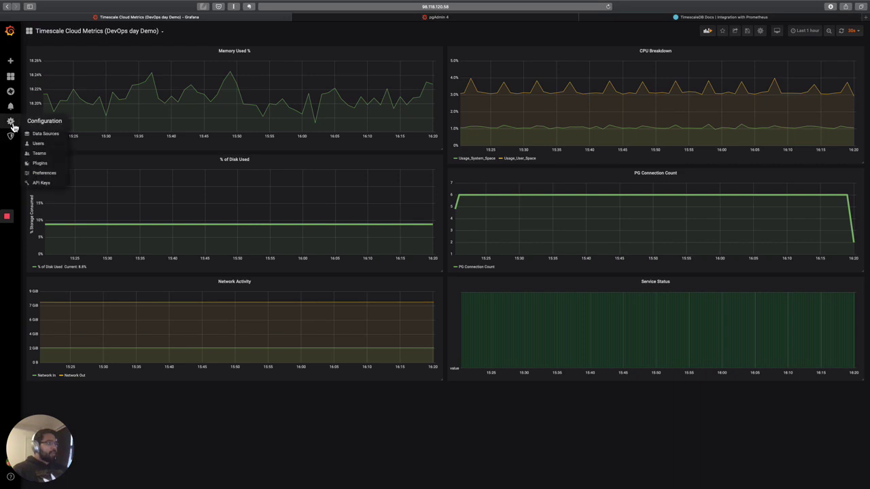
click(43, 134)
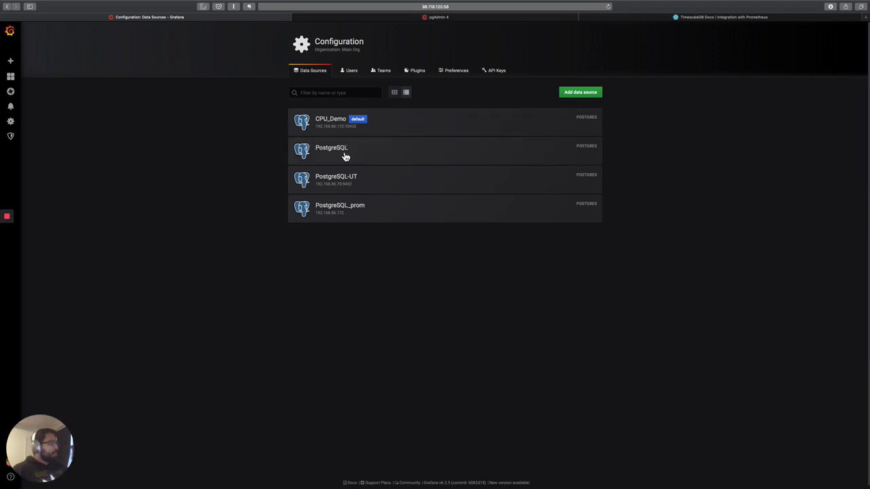
click(455, 121)
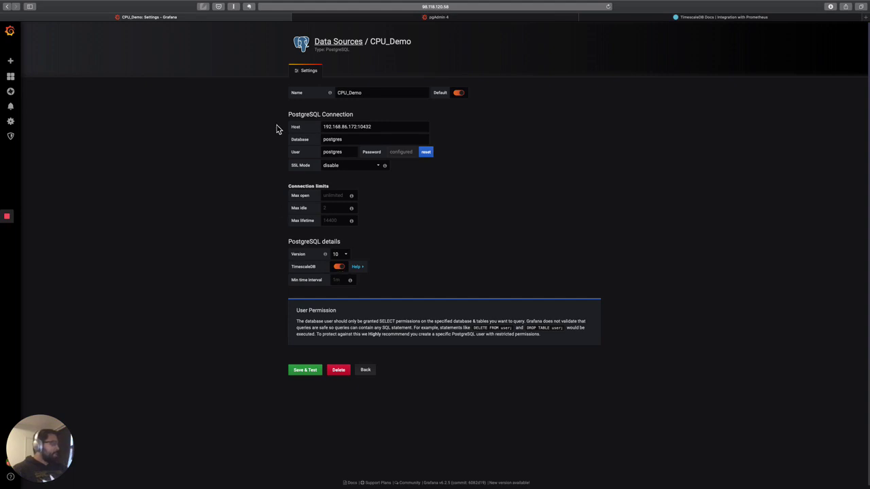
click(304, 370)
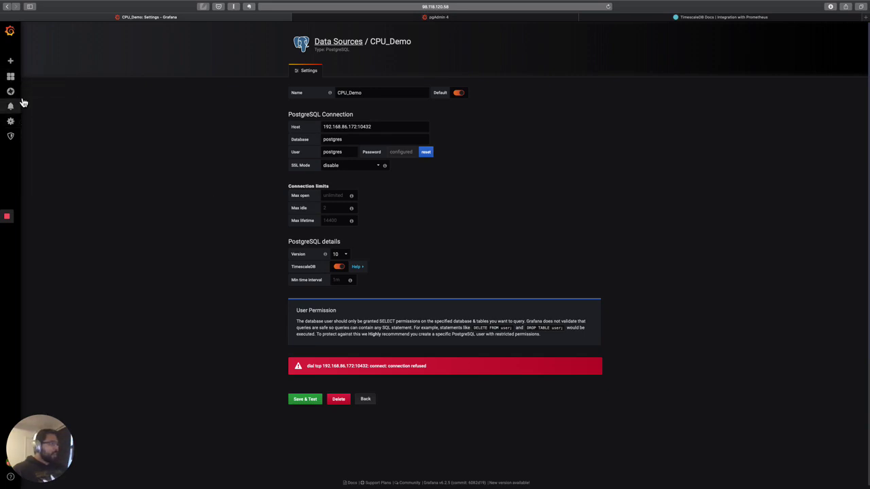
Step: Open the DevOps day Demo dashboard and select the Memory Used % panel's whole SQL query
click(51, 91)
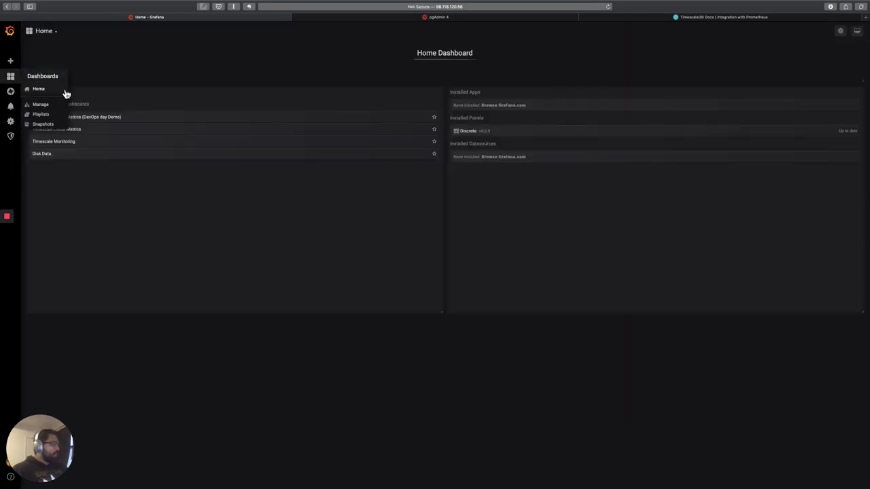
click(104, 117)
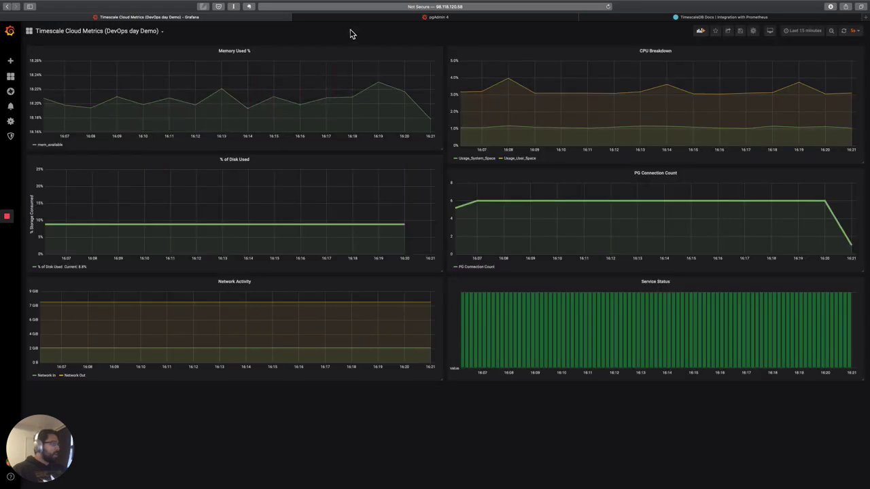
click(262, 54)
click(259, 69)
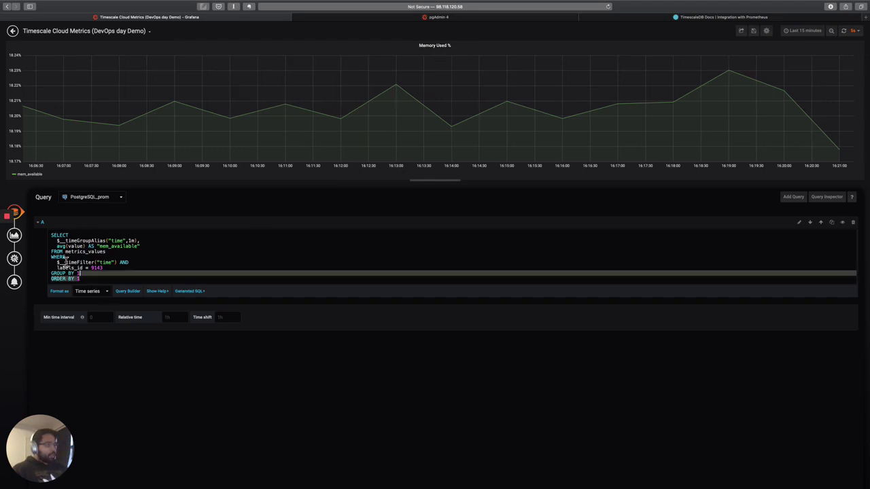
drag(96, 280, 42, 238)
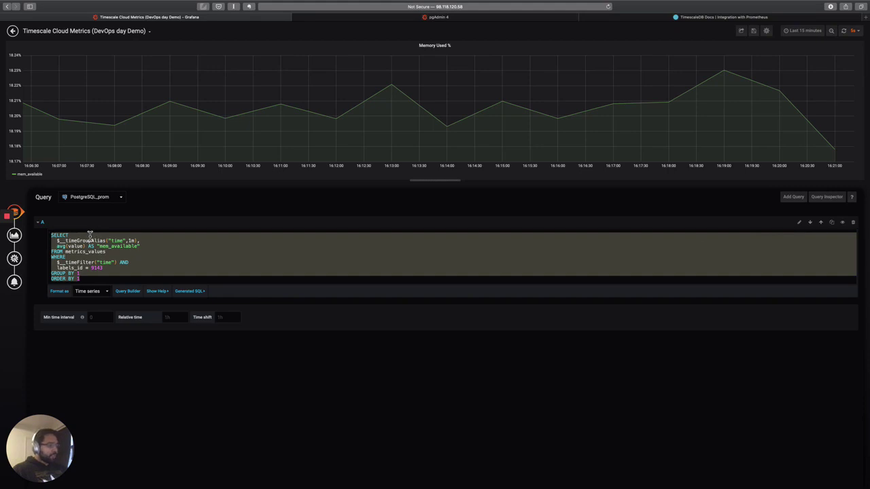
click(87, 235)
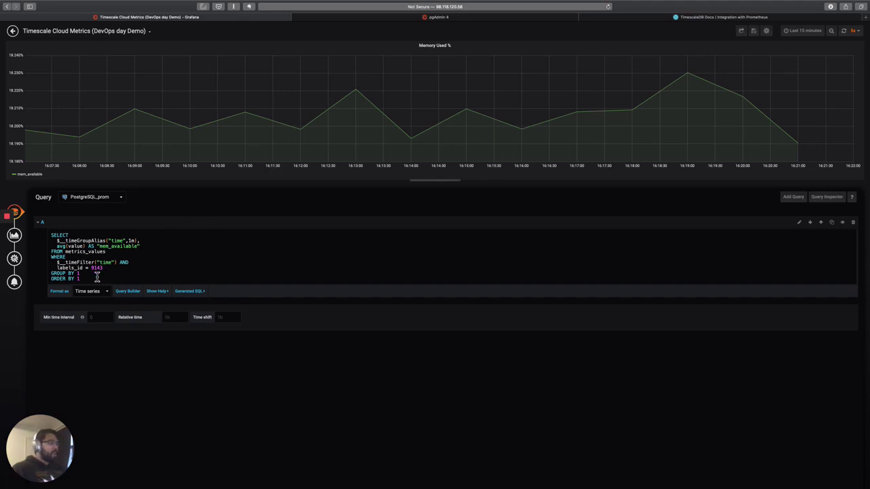
drag(80, 279, 37, 240)
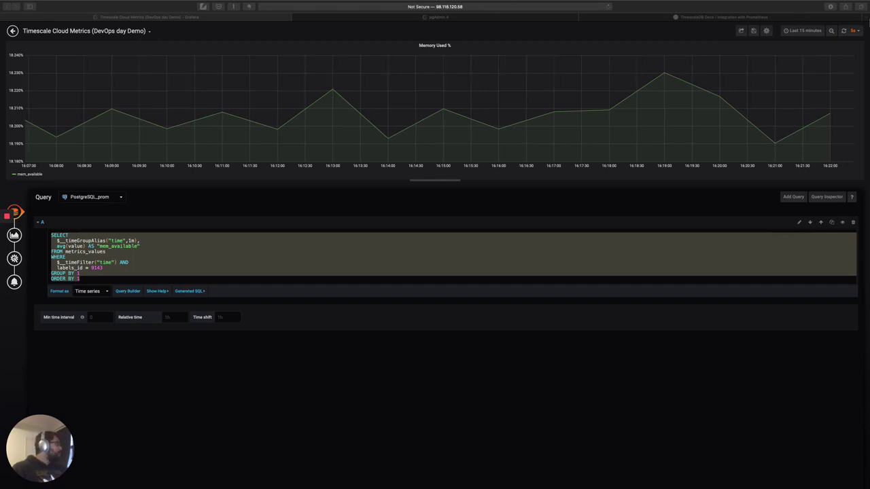
Step: Load github.com in a new browser tab
key(super+t)
text(github.com)
key(Return)
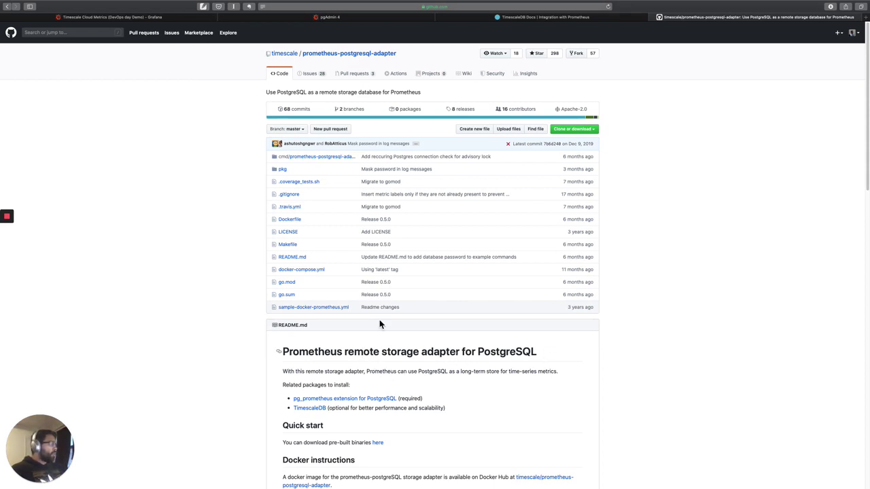
Step: Open timescale/pg_prometheus in another new tab and highlight its README heading
click(170, 17)
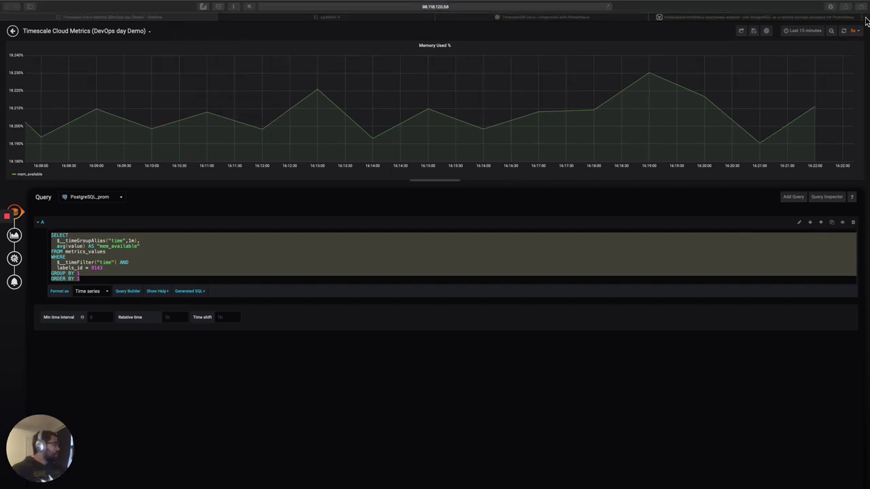
key(super+t)
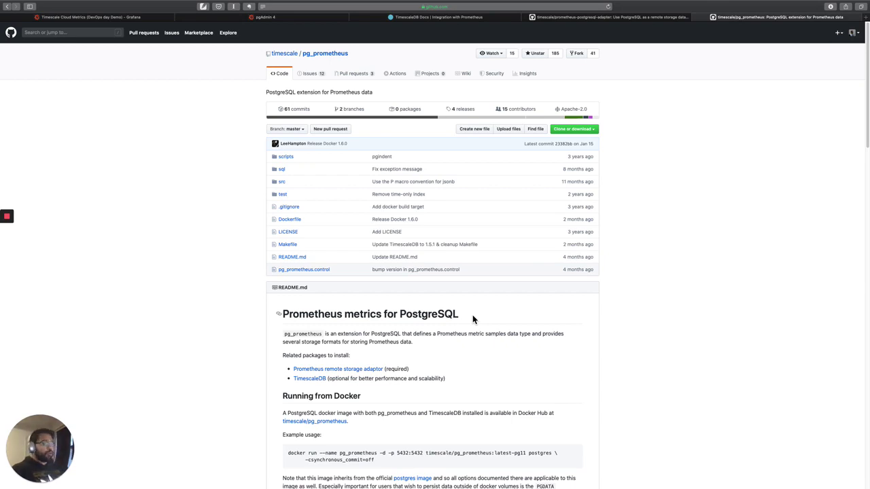
drag(472, 315, 222, 293)
click(221, 293)
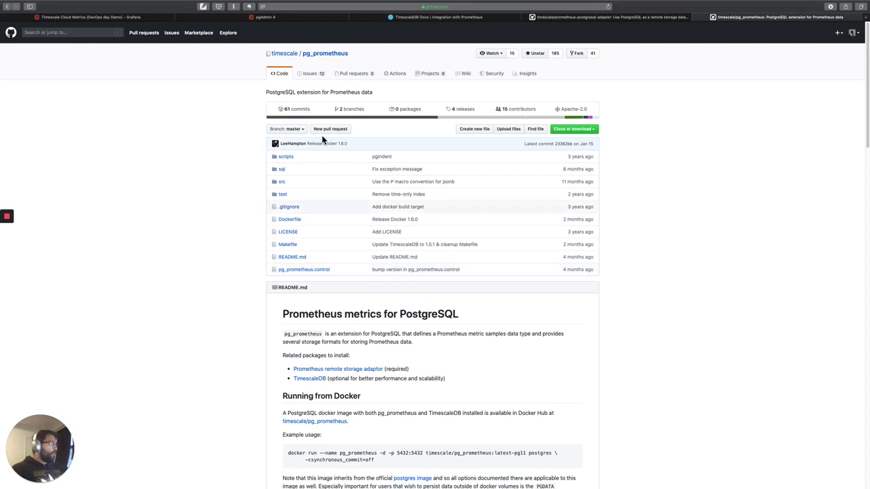
Step: Select the prom_data and prometheus schemas, then list dependents of metrics_labels and metrics_values
click(249, 19)
scroll(209, 142, up, 10)
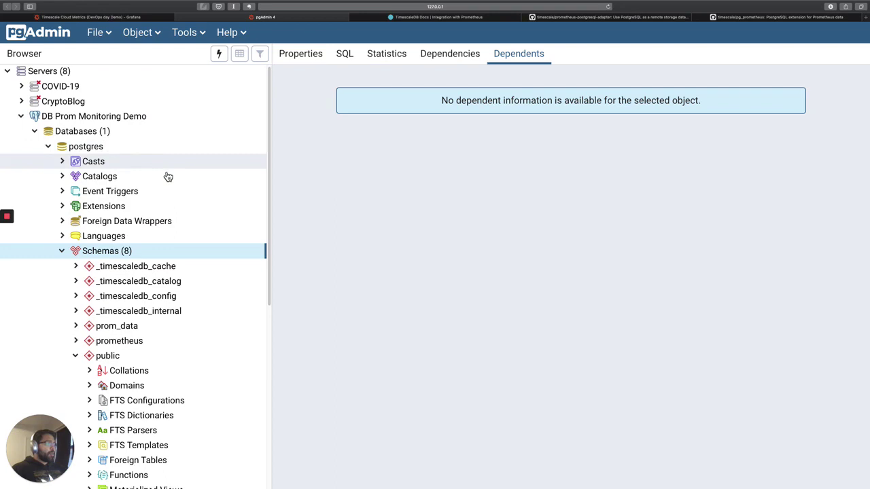
scroll(169, 180, down, 5)
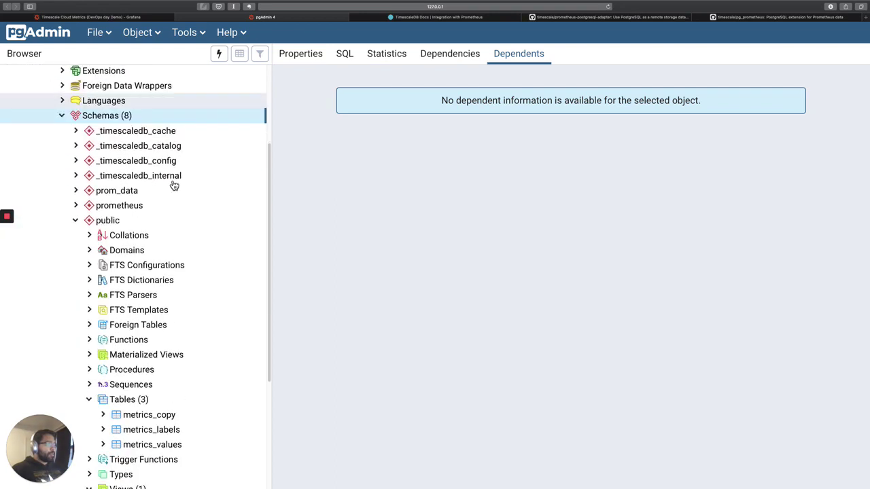
click(124, 193)
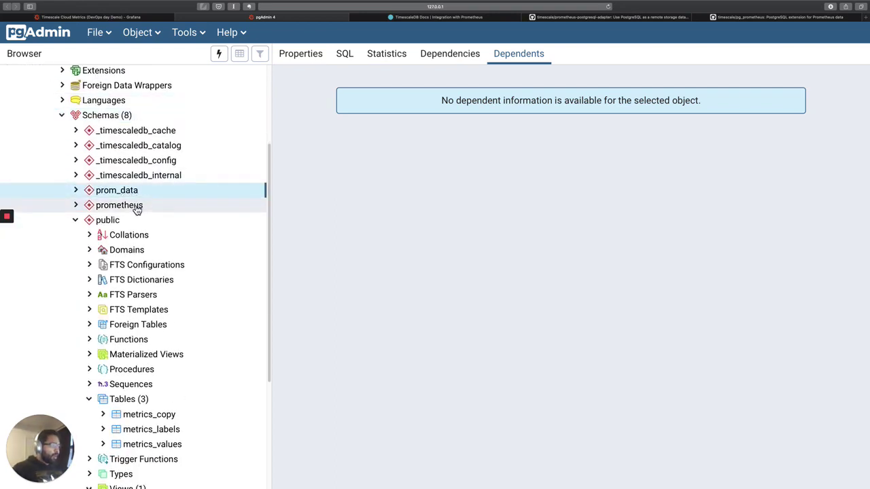
click(136, 208)
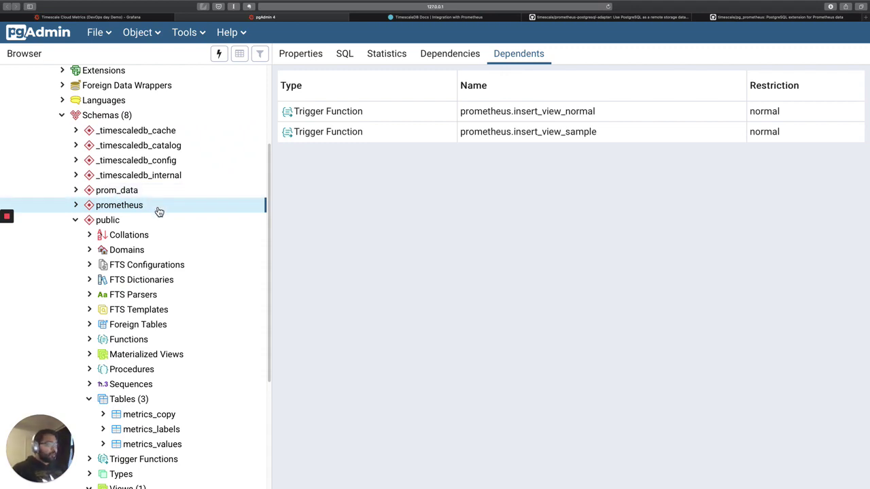
scroll(181, 306, down, 5)
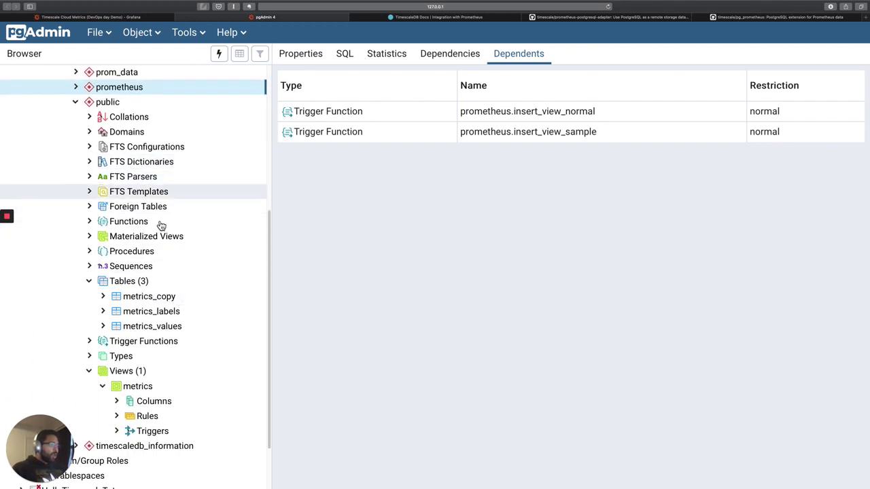
click(166, 315)
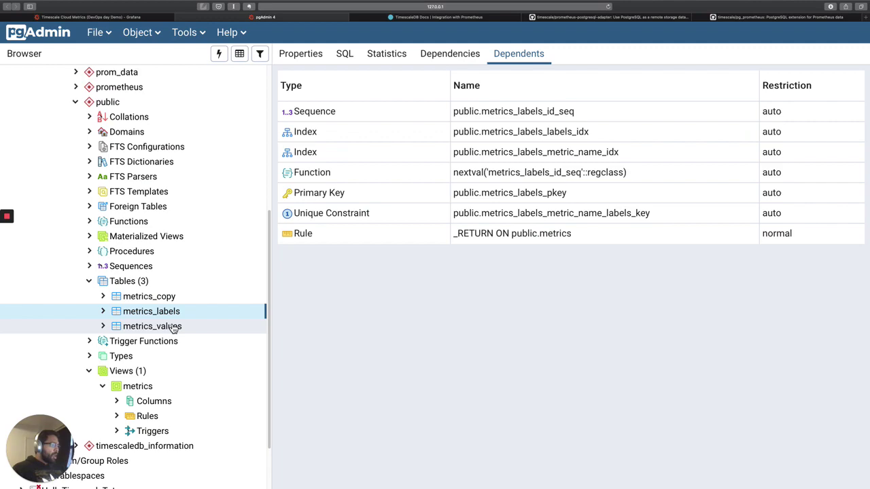
click(173, 327)
Step: View the first 100 rows of metrics_values, then bring up View/Edit Data for metrics_labels
right_click(199, 332)
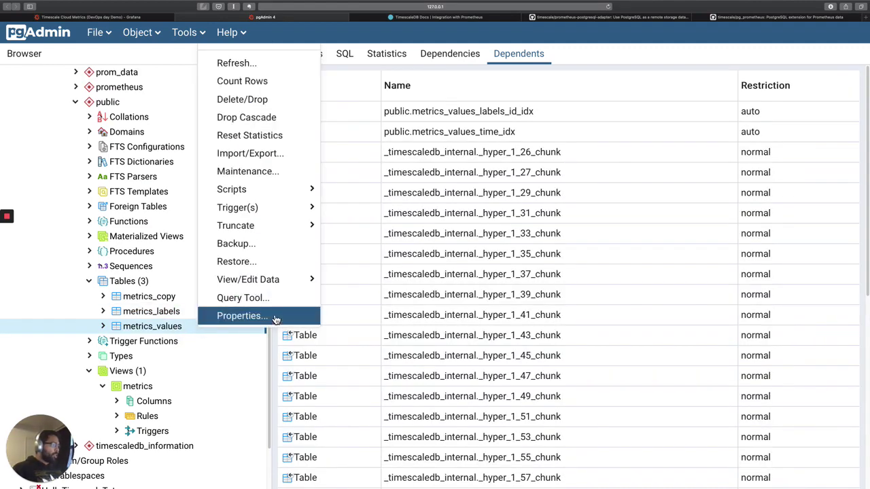
mouse_move(284, 278)
click(379, 297)
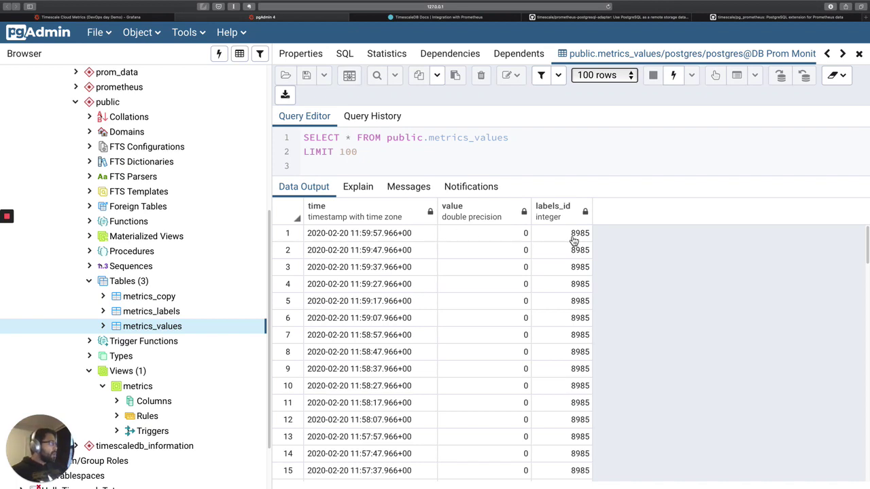
scroll(504, 283, down, 15)
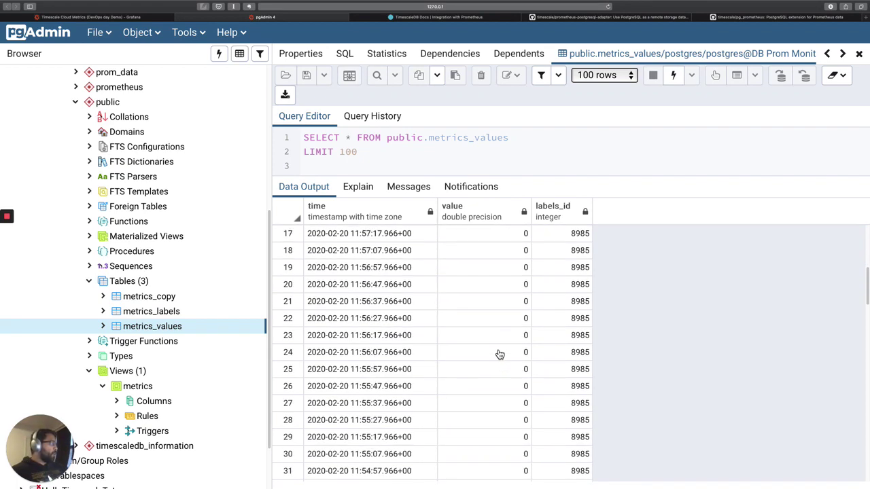
scroll(367, 320, up, 15)
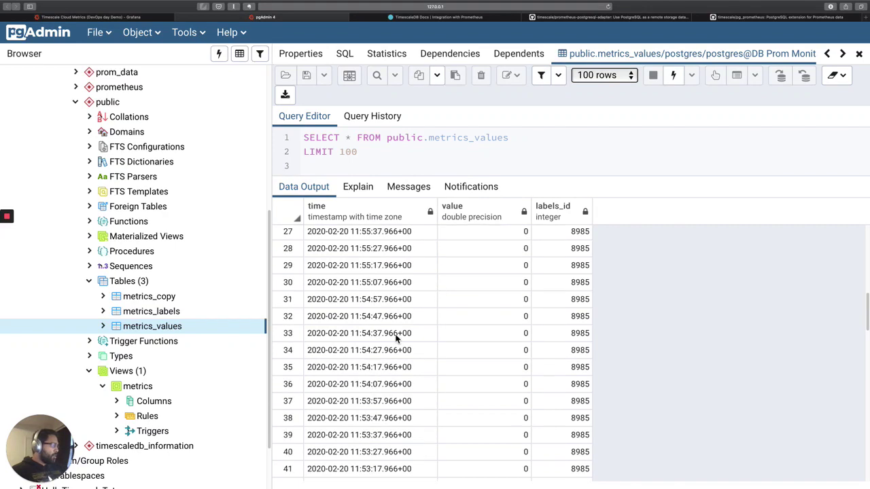
right_click(191, 312)
mouse_move(282, 262)
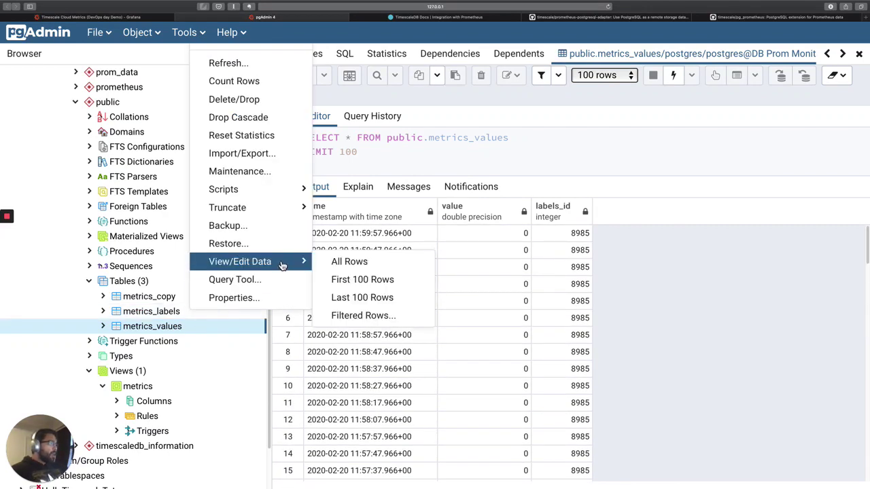
Step: Show metrics_labels' first 100 rows and resize the metric_name column for readability
click(398, 286)
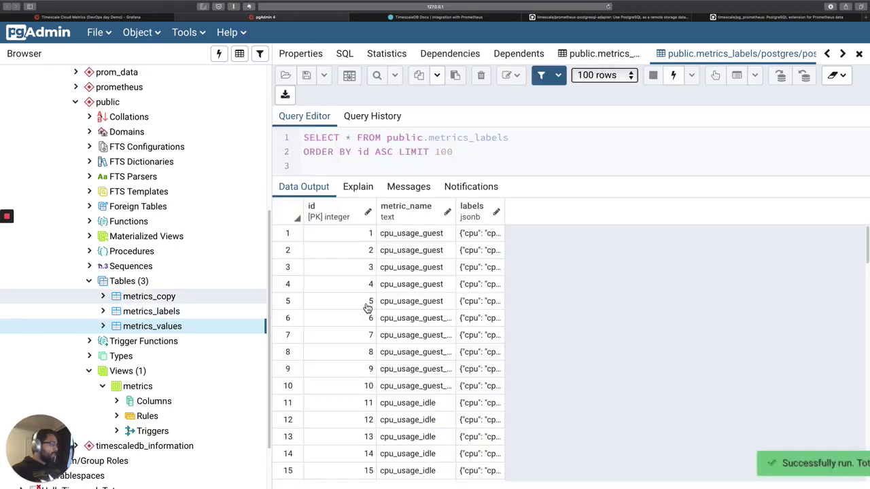
click(465, 214)
drag(455, 211, 854, 213)
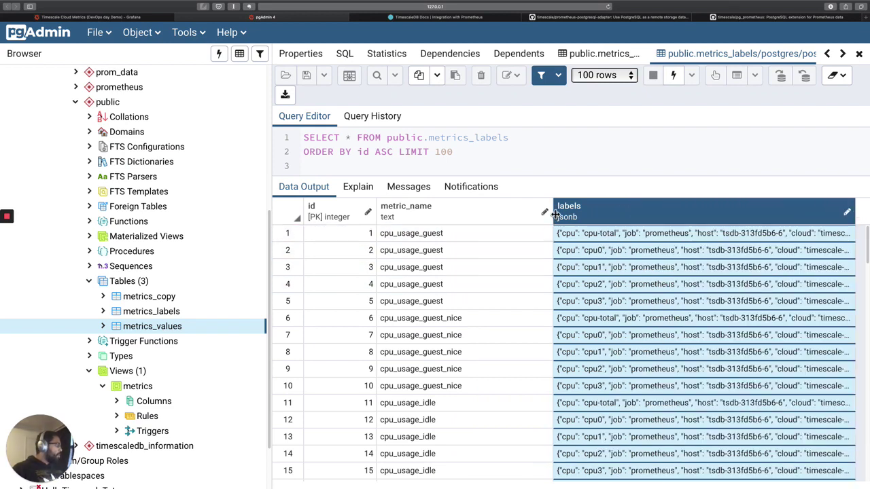
drag(554, 214, 500, 214)
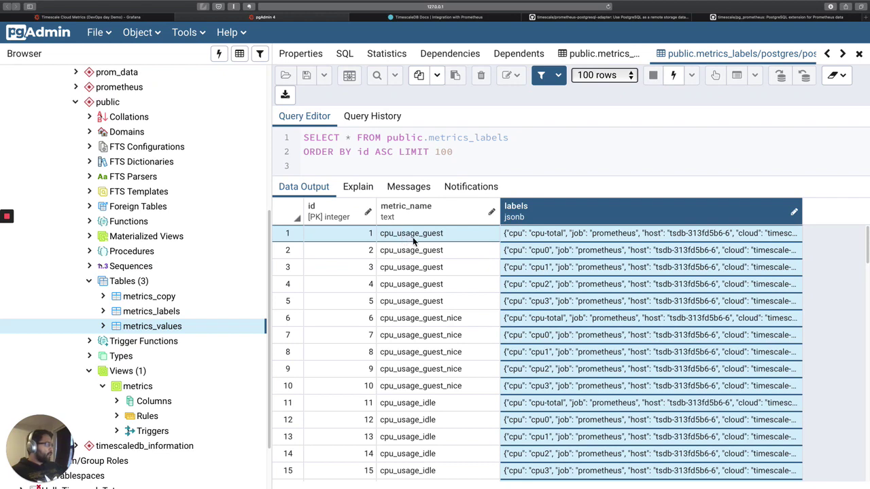
Step: Select the labels entries of rows 3, 4 and 5 in the metrics_labels results
click(550, 268)
click(551, 284)
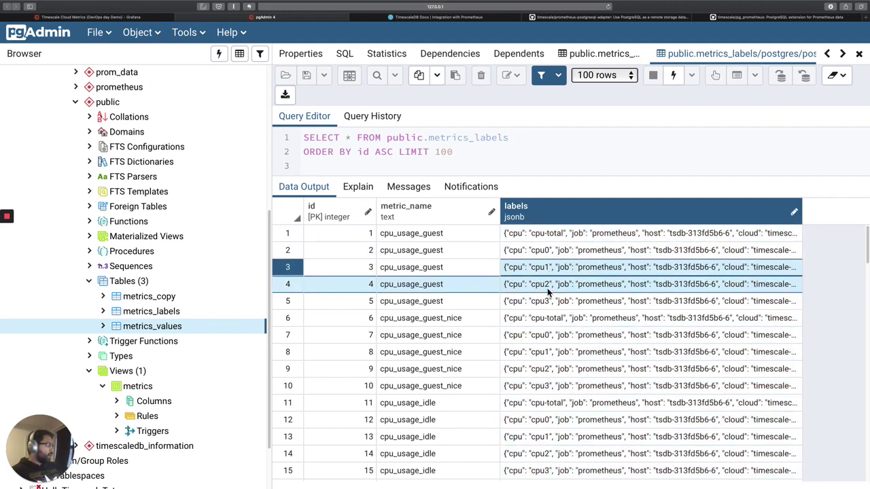
click(549, 304)
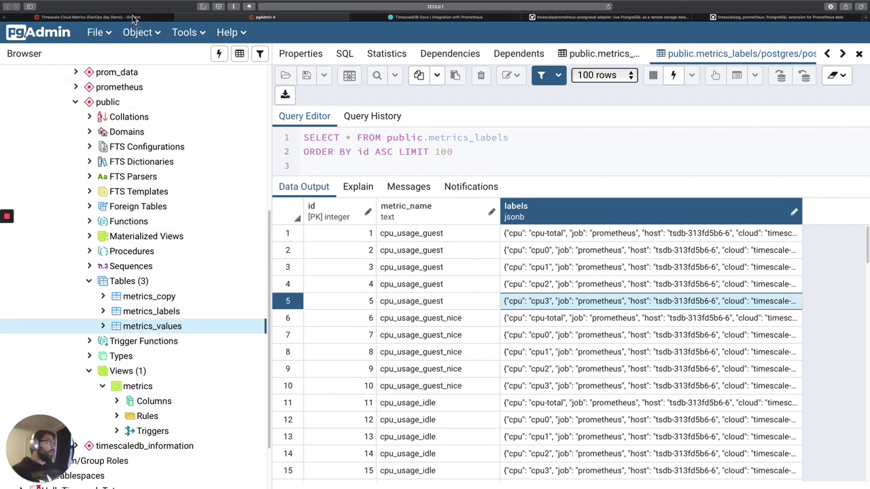
Step: Return to the Grafana query editor and enlarge the page for readability
click(112, 17)
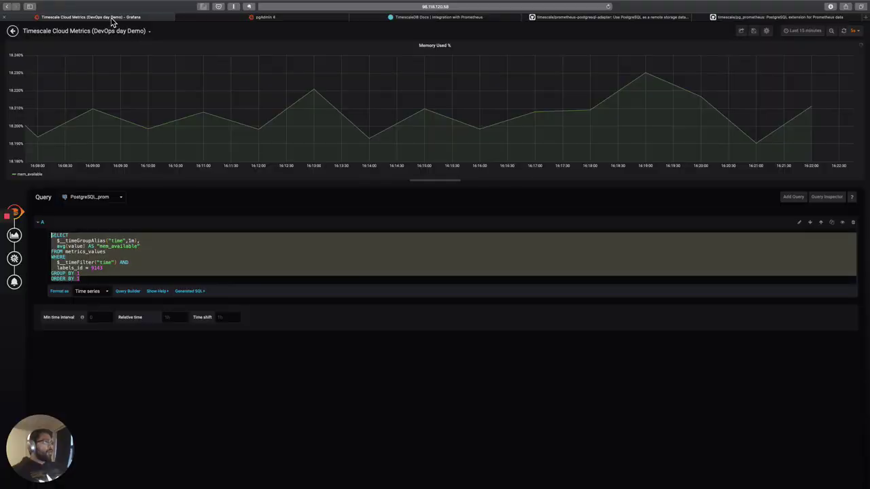
click(117, 271)
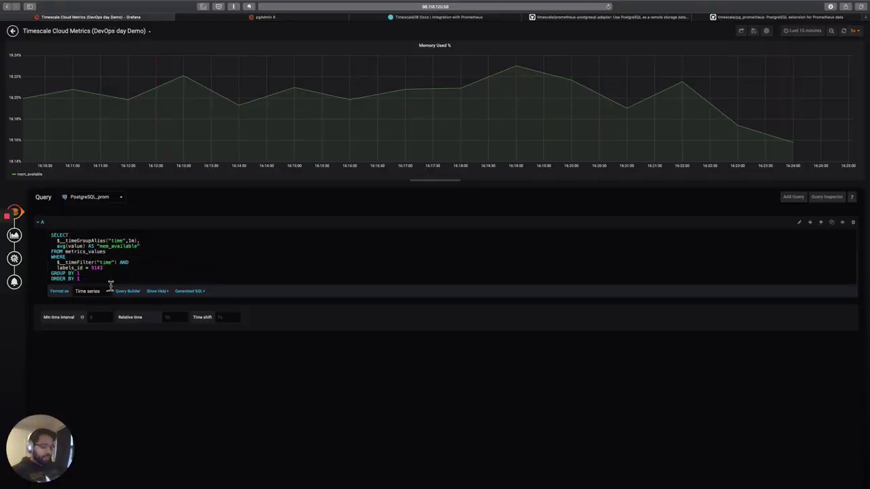
key(super+equal)
key(super+equal)
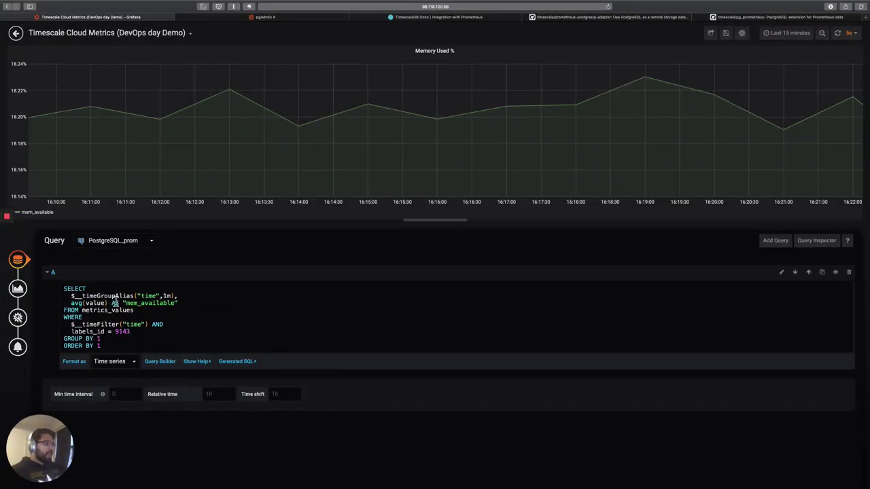
Step: Highlight the labels_id = 9143 filter and the time-bucket and average lines
drag(139, 333, 53, 333)
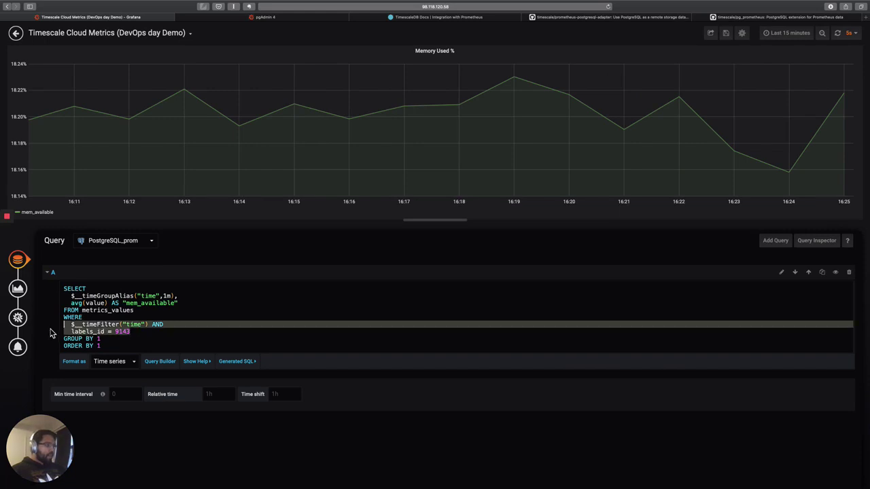
click(98, 332)
drag(137, 333, 73, 334)
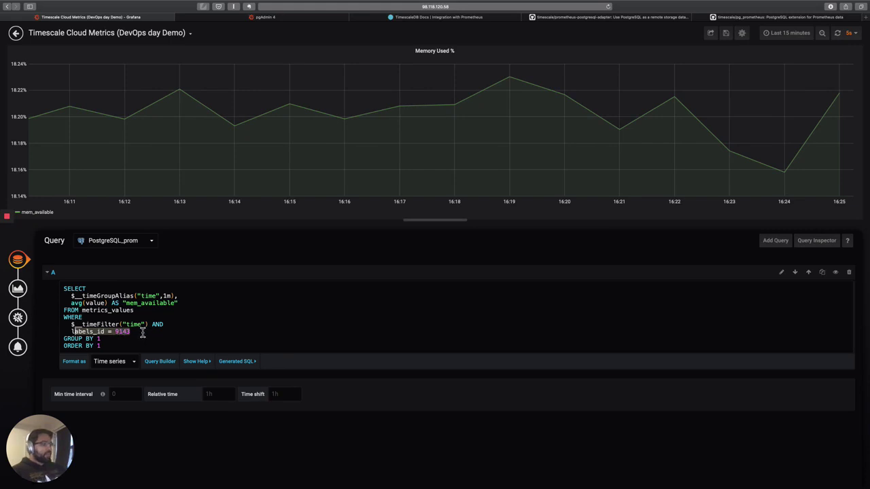
click(146, 335)
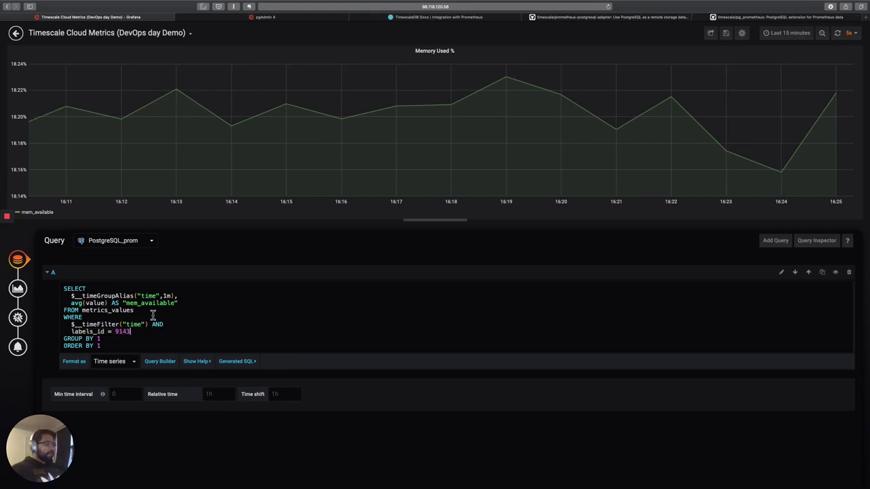
drag(182, 304, 72, 297)
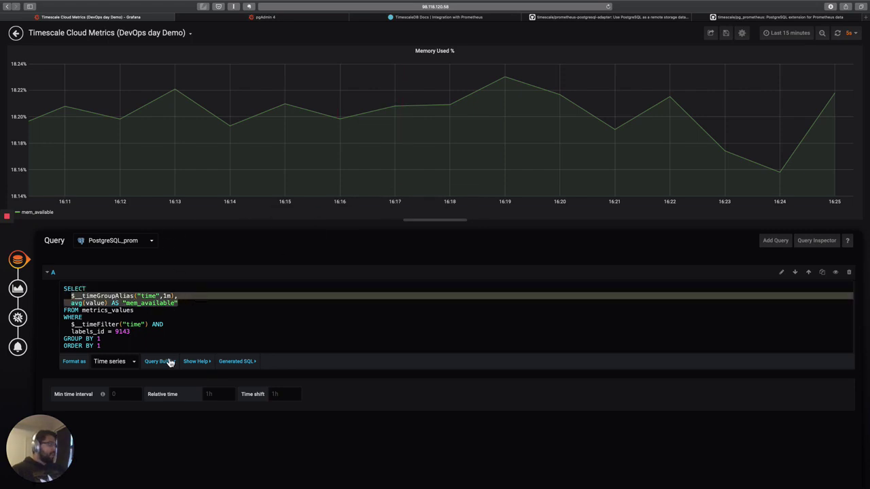
click(107, 305)
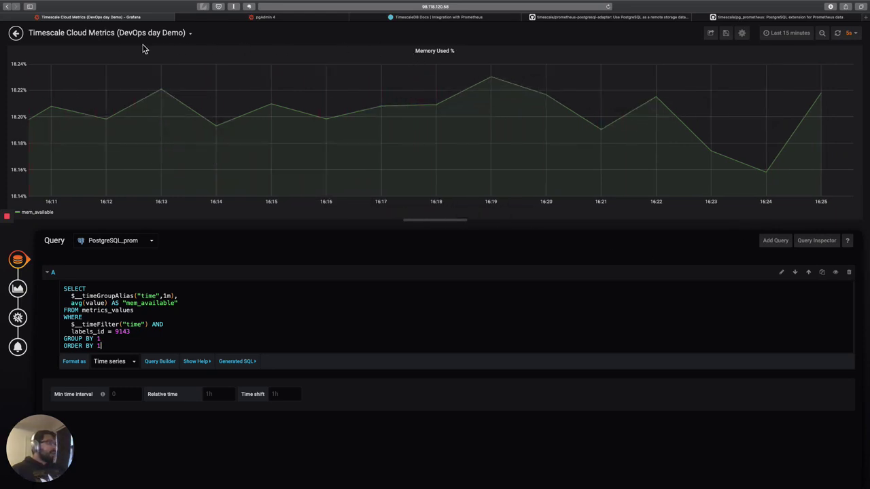
Step: View the Memory Used % panel alone, then return to the full six-panel dashboard
click(463, 55)
click(463, 68)
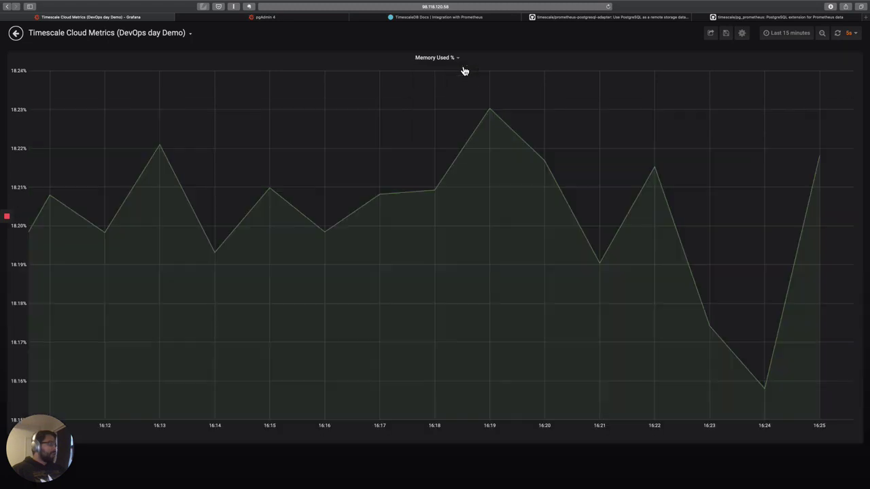
click(456, 60)
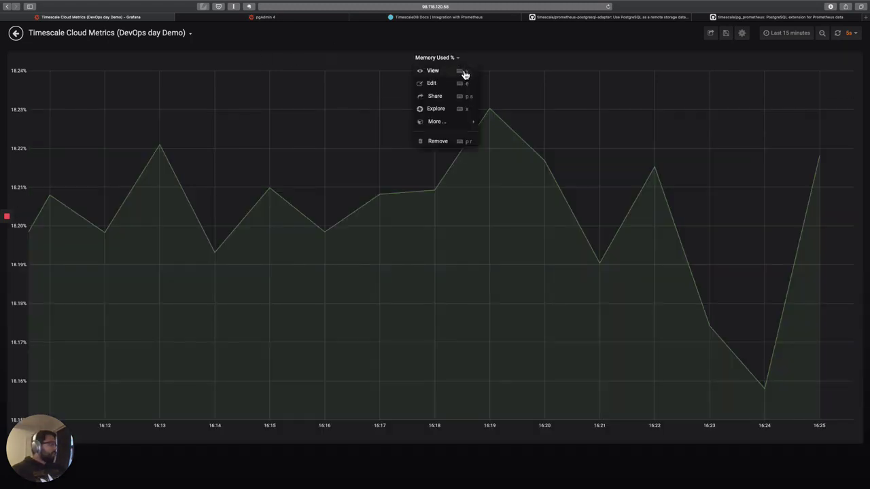
click(464, 72)
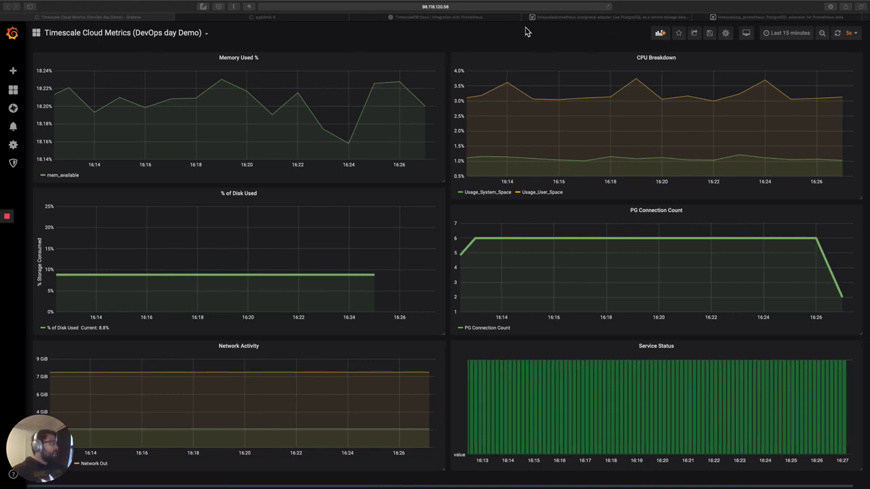
Step: Switch to the Timescale Docs tab and highlight the 'Getting started with Prometheus and TimescaleDB' heading
click(476, 19)
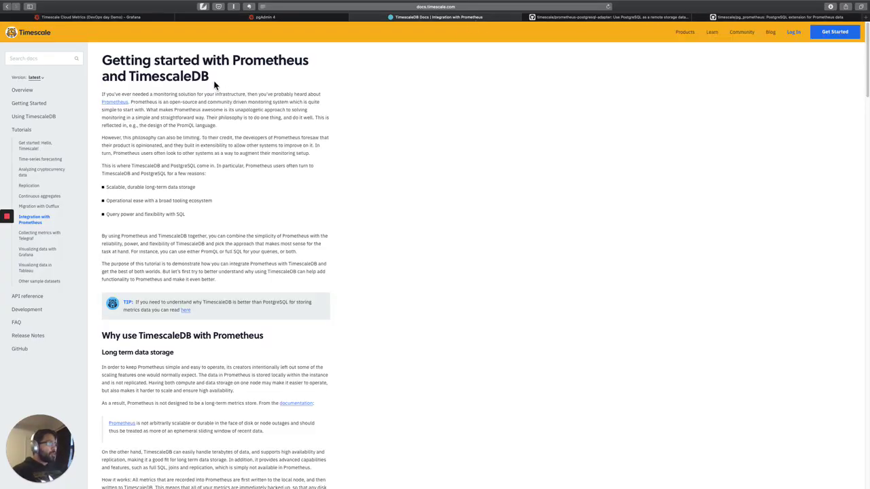
drag(212, 82, 104, 61)
click(255, 99)
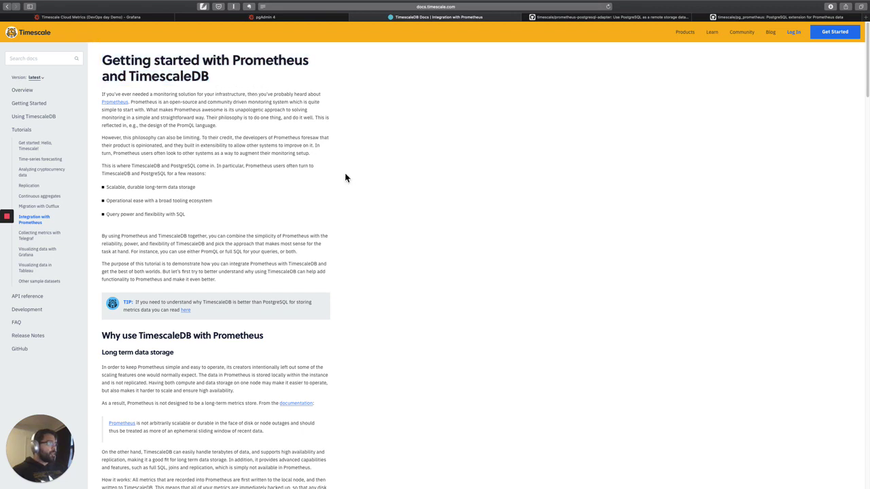
Step: Switch from pgAdmin 4 back to the Timescale Cloud Metrics (DevOps day Demo) dashboard tab
click(287, 20)
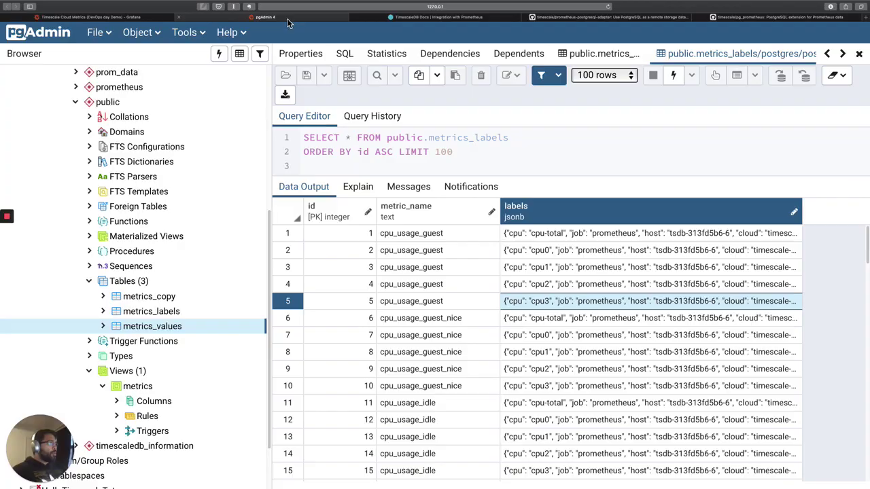
click(118, 19)
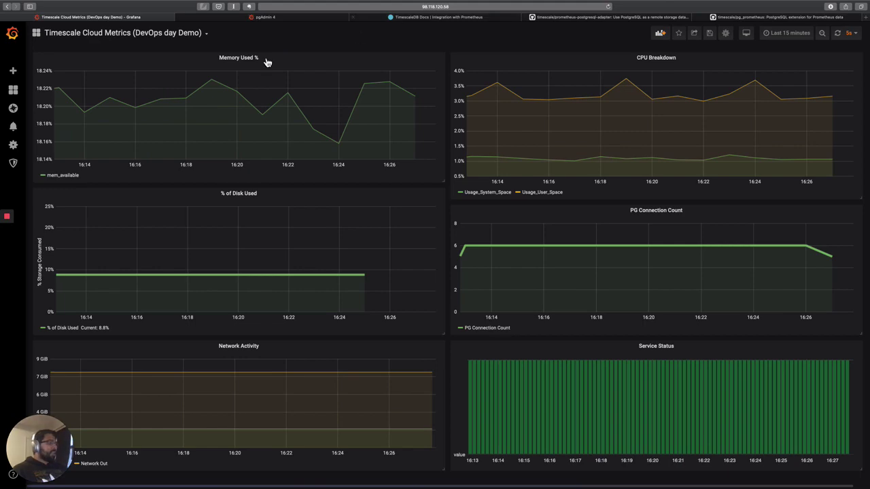
mouse_move(8, 218)
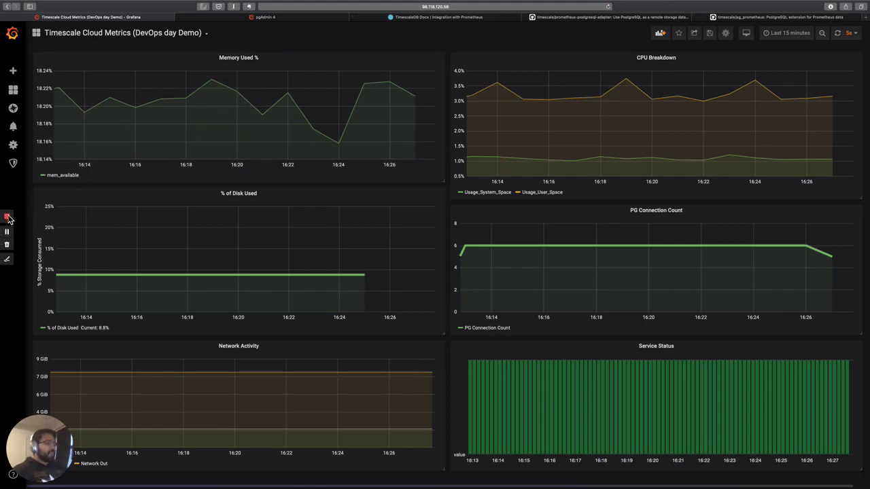